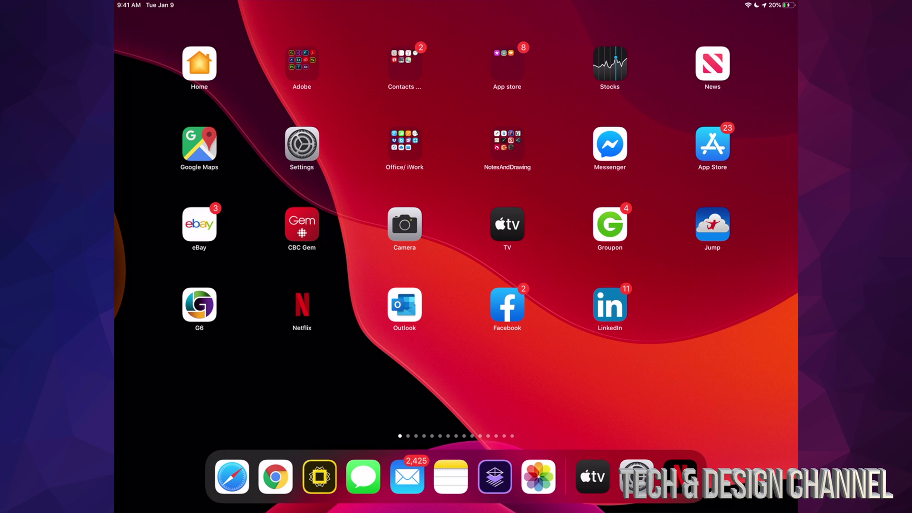
Step: Open Settings and begin Family Sharing setup from the Apple ID page
{"action": "left_click", "coordinate": [302, 144]}
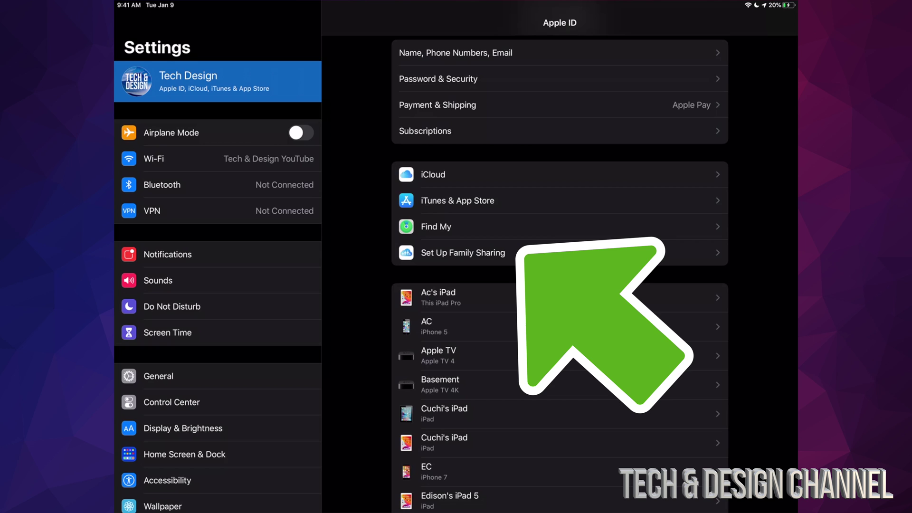
{"action": "left_click", "coordinate": [463, 253]}
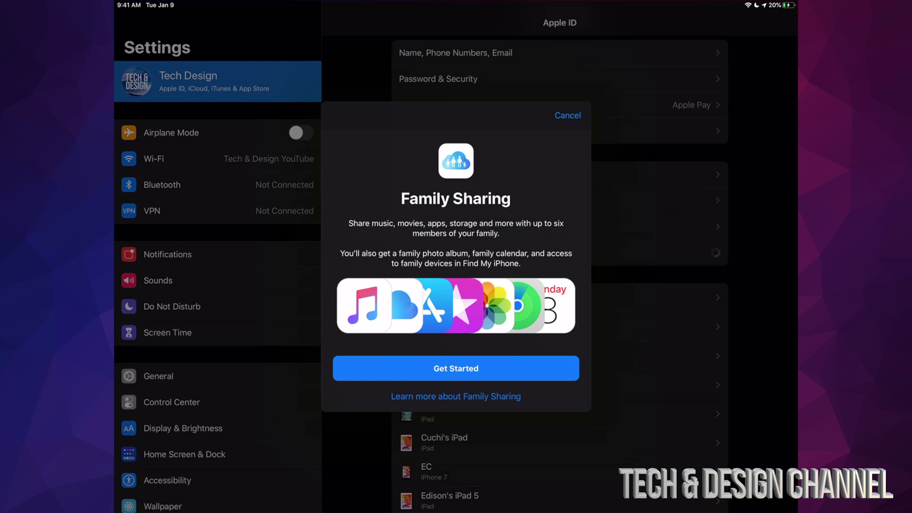
Step: Get started with Family Sharing, accepting the shared payment terms
{"action": "left_click", "coordinate": [457, 369]}
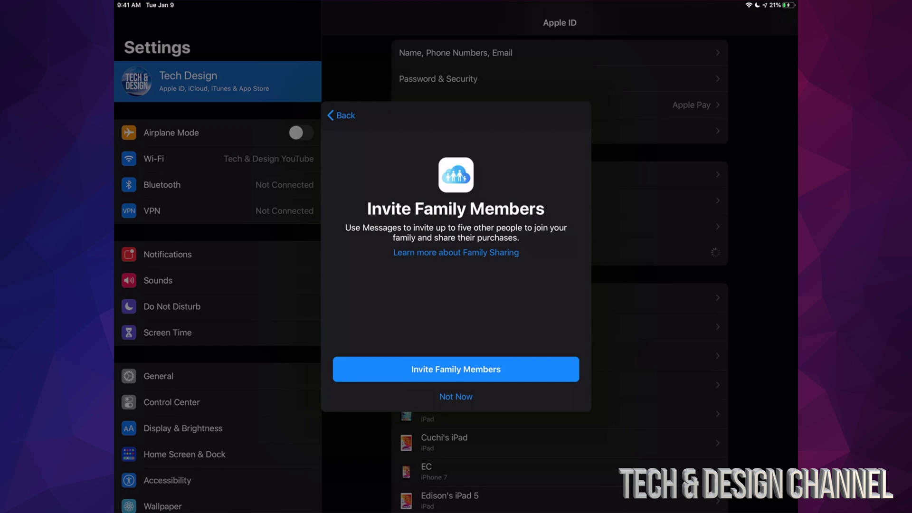
Step: Invite a family member through Messages so they appear on the Family Sharing page
{"action": "left_click", "coordinate": [456, 369]}
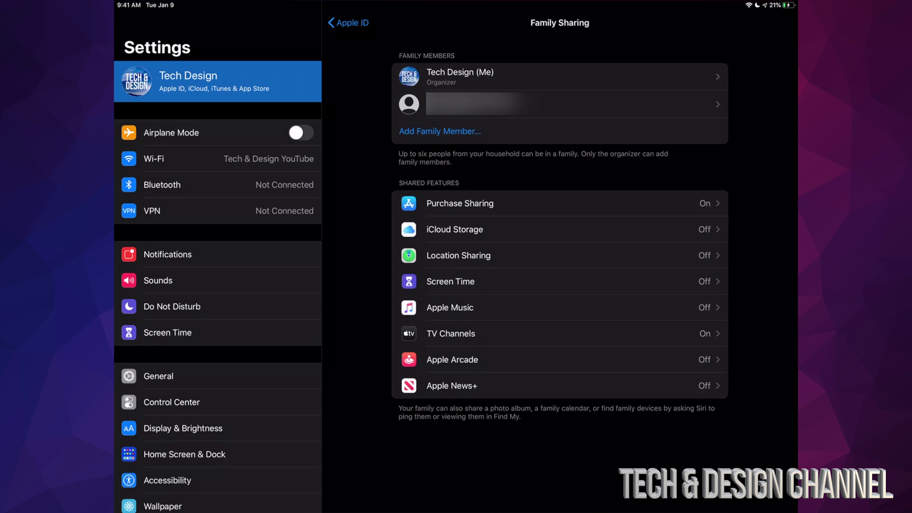
{"action": "left_click", "coordinate": [561, 334]}
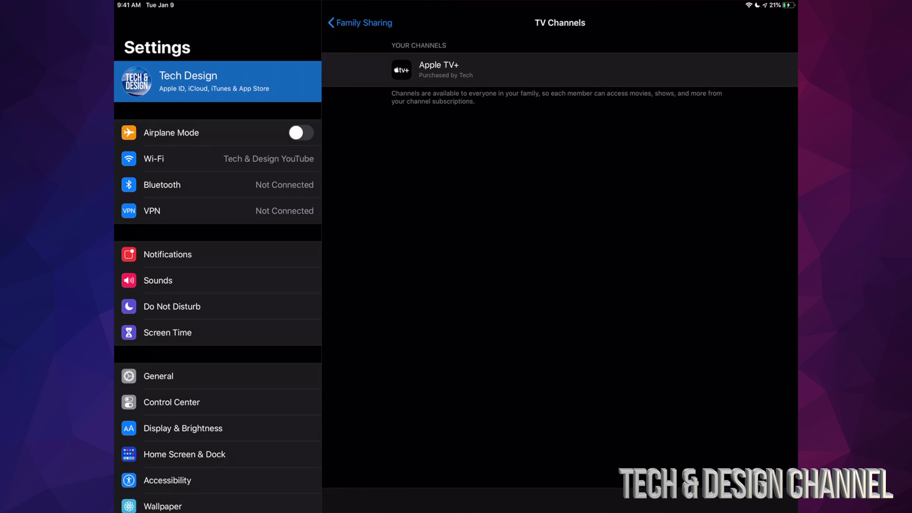
{"action": "left_click", "coordinate": [361, 22]}
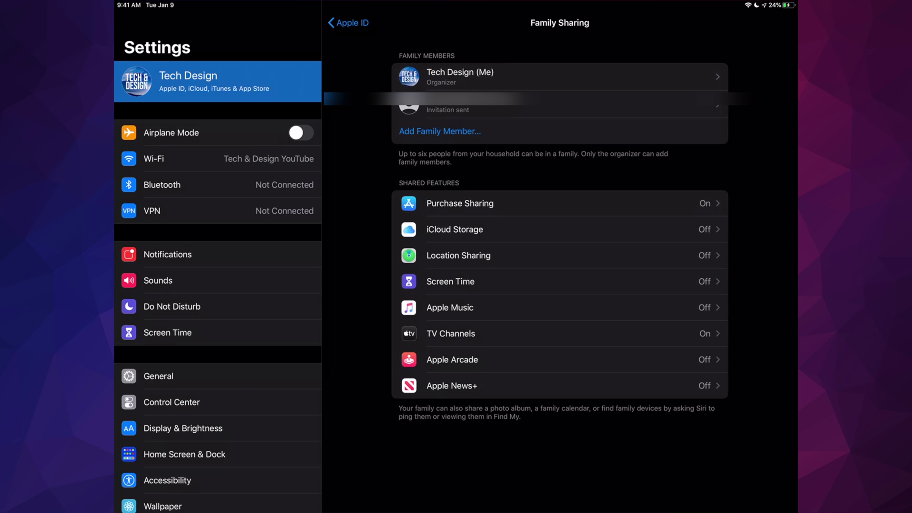
Step: Look at Screen Time family sharing and start adding a child to the family
{"action": "left_click", "coordinate": [450, 282]}
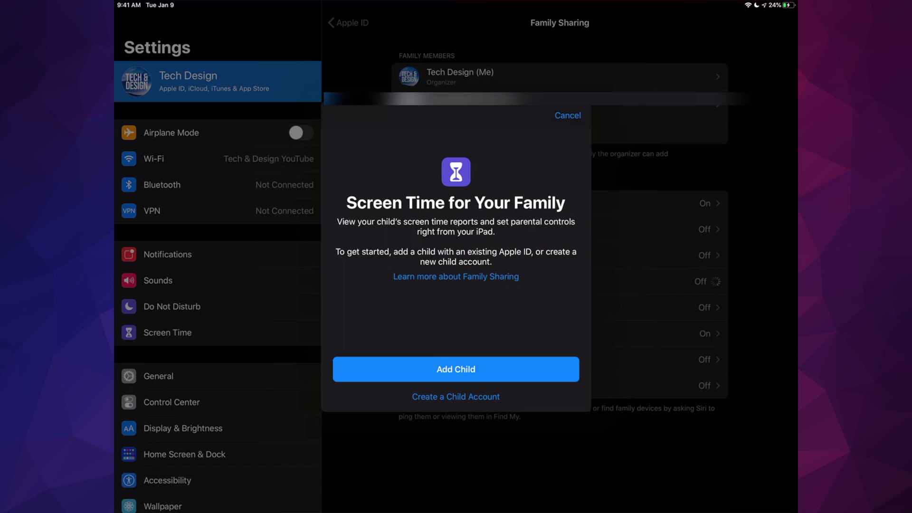
{"action": "left_click", "coordinate": [457, 369]}
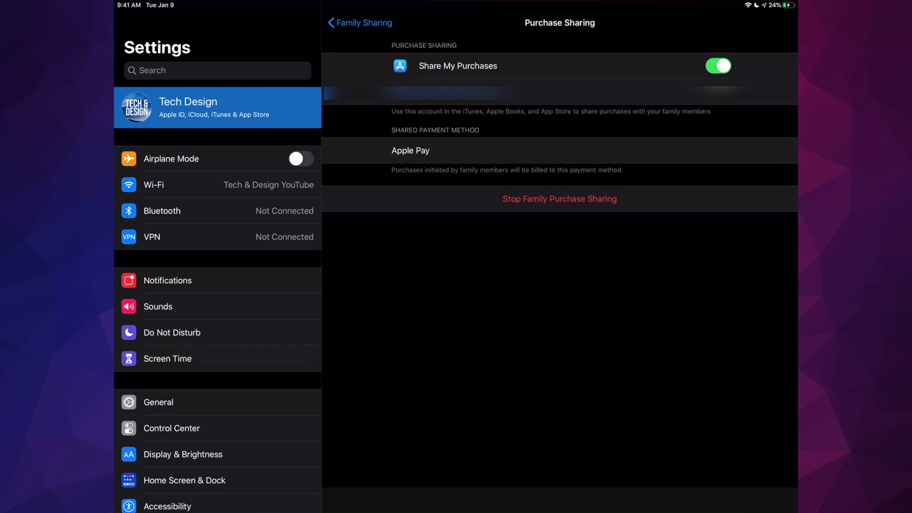
Step: Stop family purchase sharing, confirm it, and return to the Family Sharing overview
{"action": "left_click", "coordinate": [560, 199]}
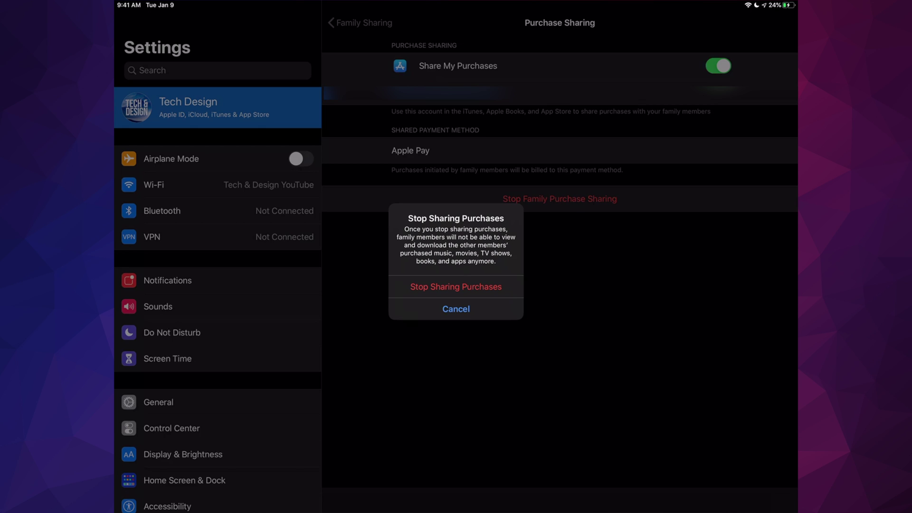
{"action": "left_click", "coordinate": [456, 309]}
{"action": "left_click", "coordinate": [359, 22]}
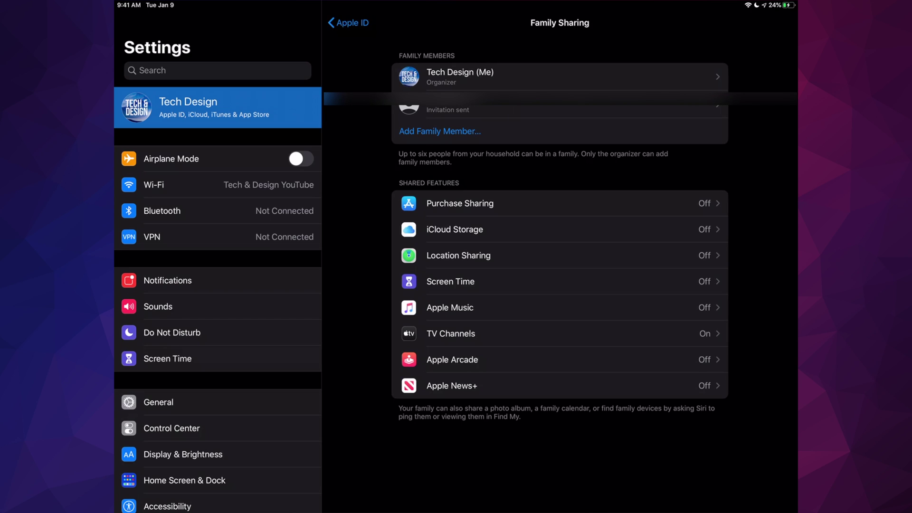
{"action": "left_click", "coordinate": [560, 333]}
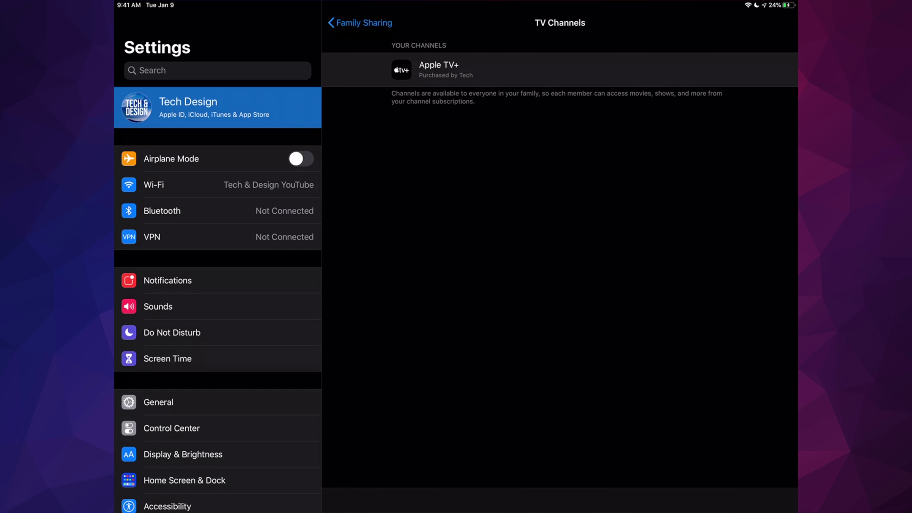
{"action": "left_click", "coordinate": [360, 23]}
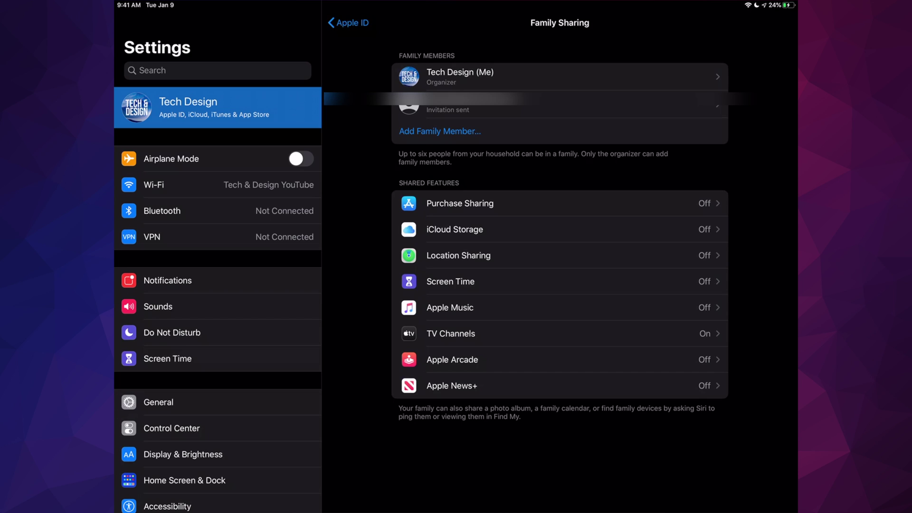
{"action": "left_click", "coordinate": [452, 360]}
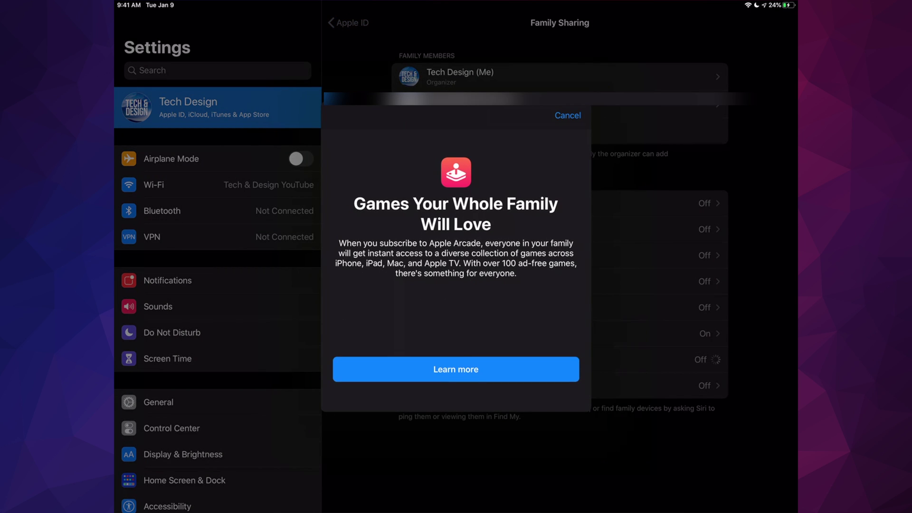
{"action": "left_click", "coordinate": [568, 115]}
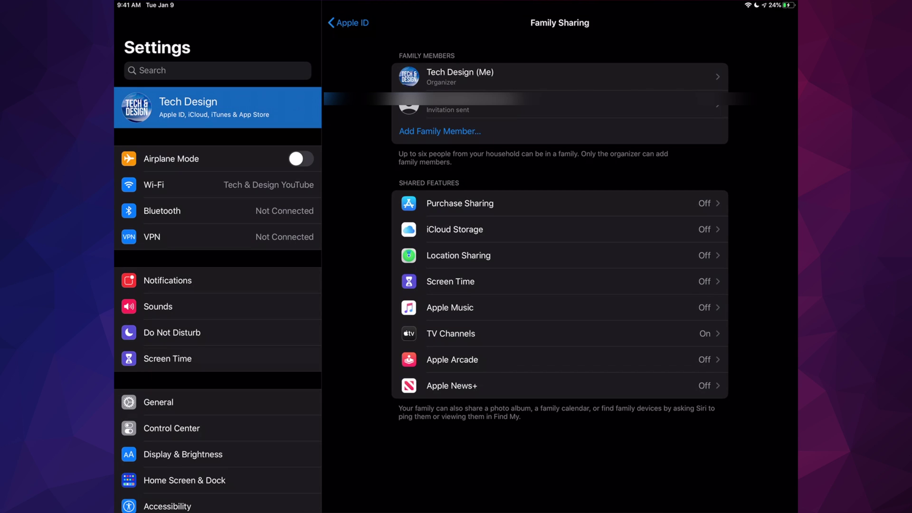
Step: View the Apple Music family subscription offer and decline it with Not Now
{"action": "left_click", "coordinate": [476, 307]}
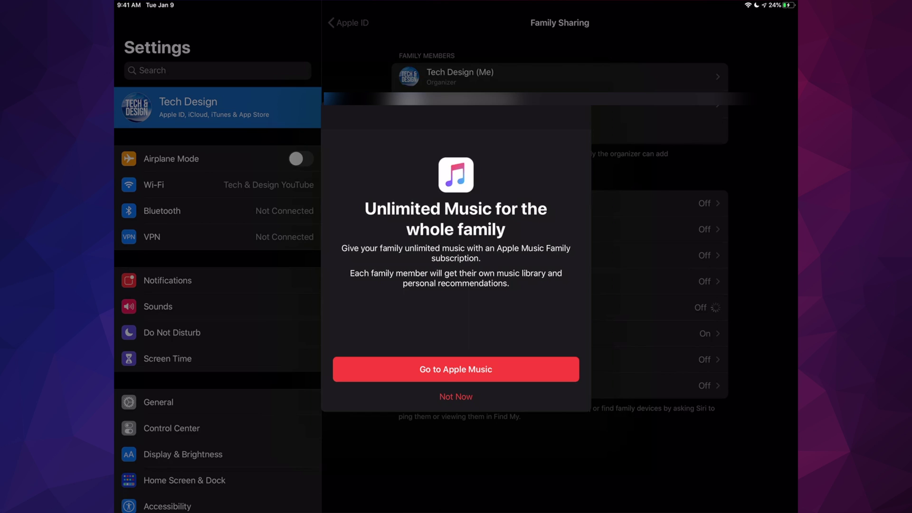
{"action": "left_click", "coordinate": [455, 397]}
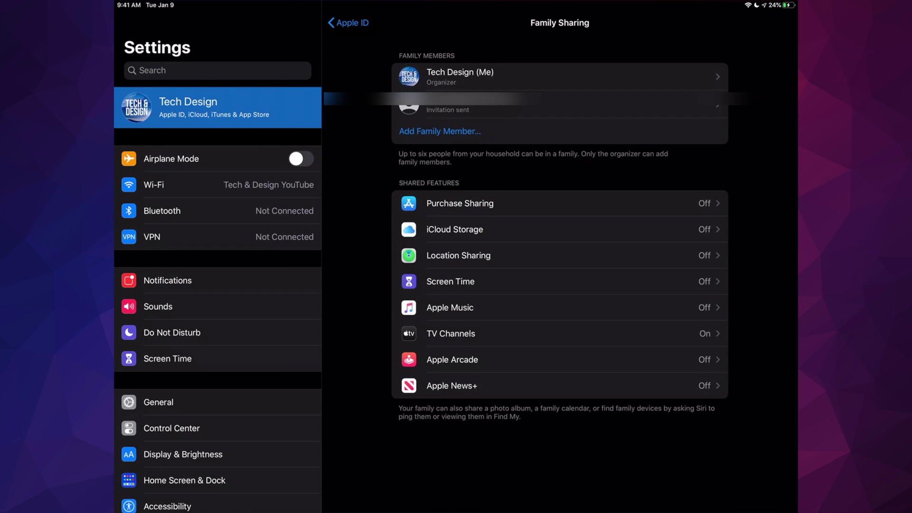